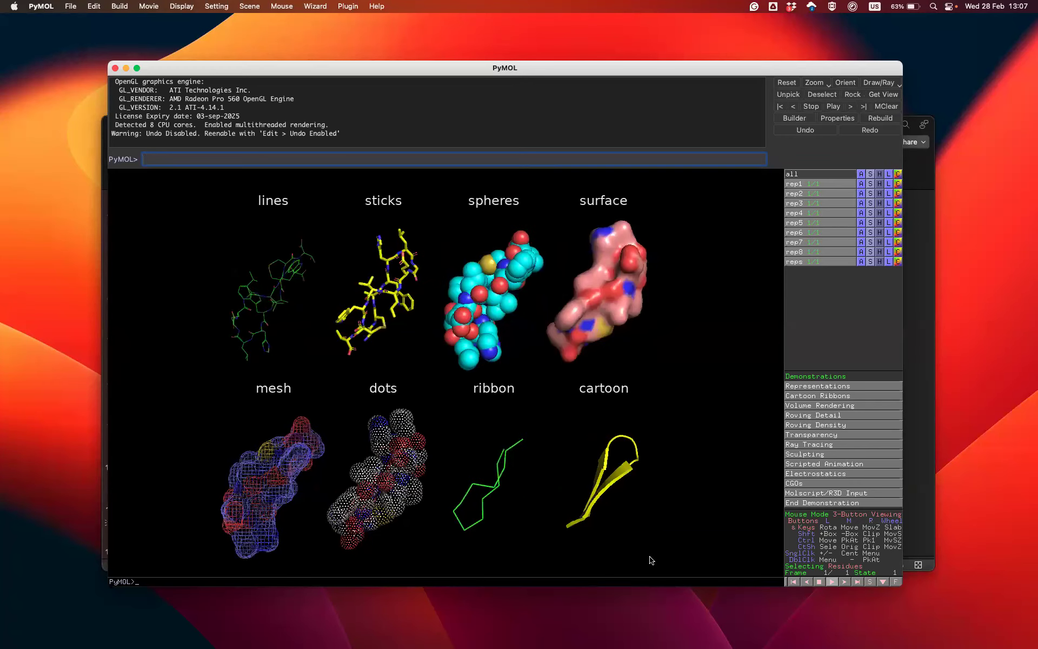
# View the Cartoon Ribbons demonstration and end the demonstration session
pyautogui.click(828, 397)
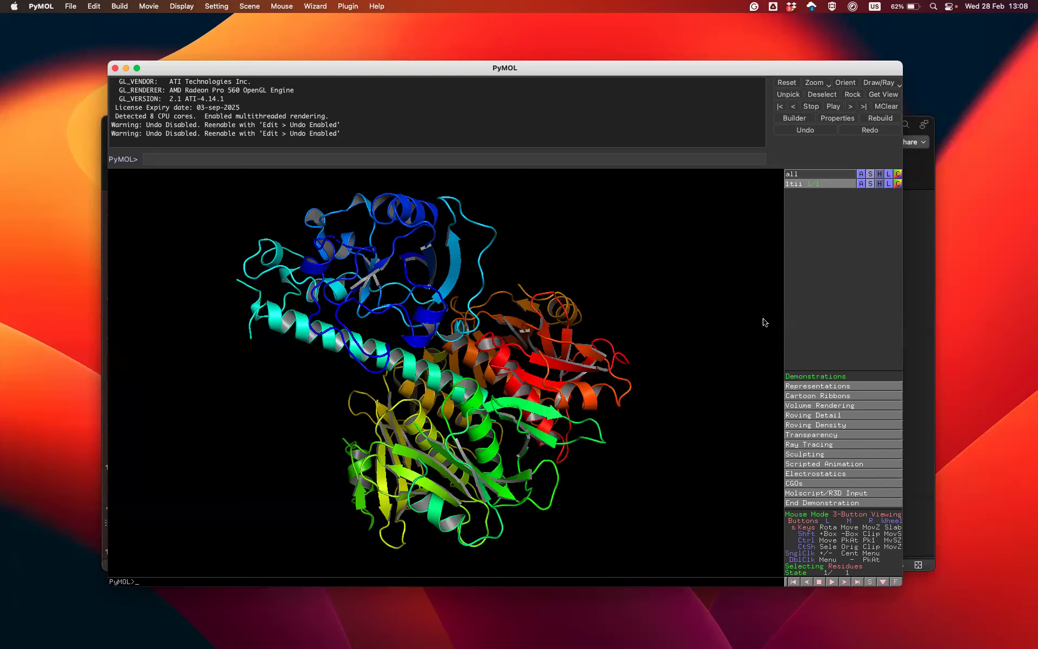
pyautogui.click(842, 504)
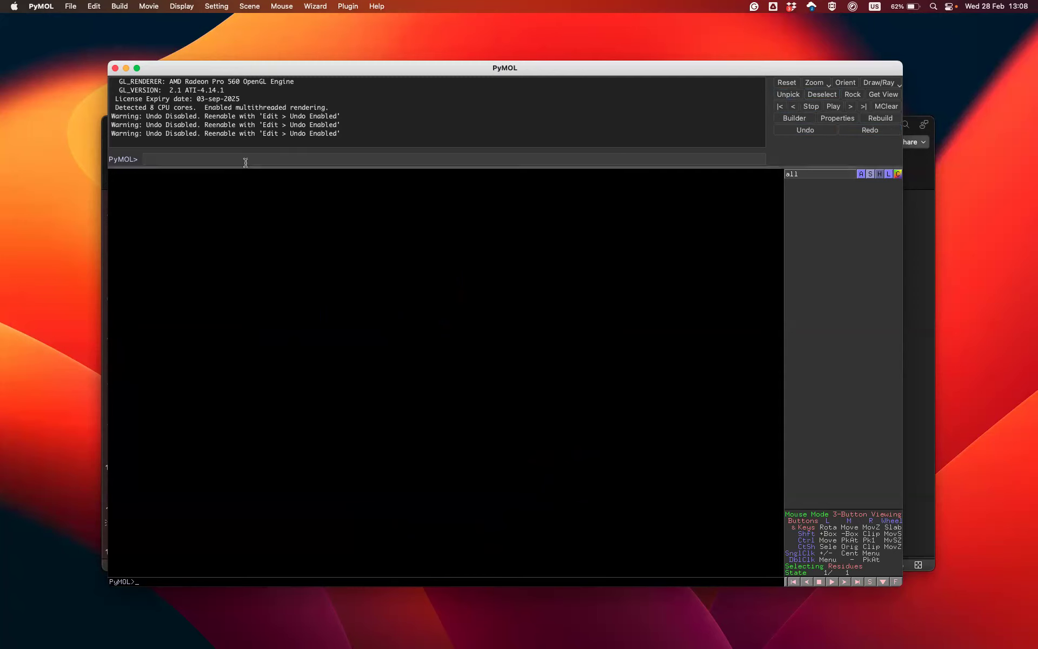
# Fetch the phosphofructokinase structure 1pfk with the fetch command
pyautogui.write('fwetch 1pfk')
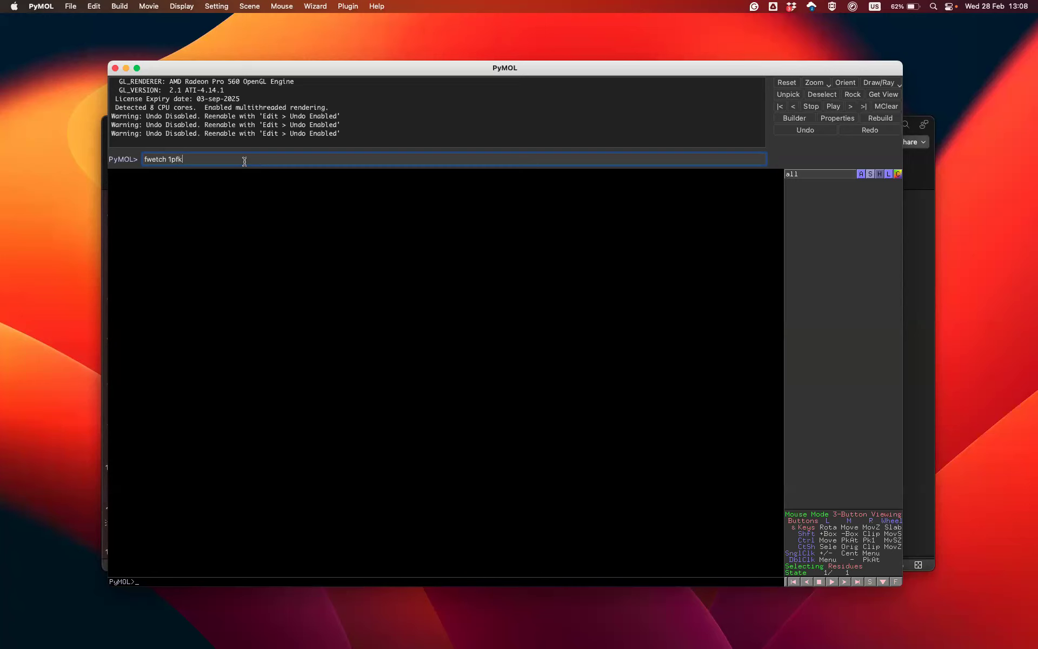
pyautogui.press('Return')
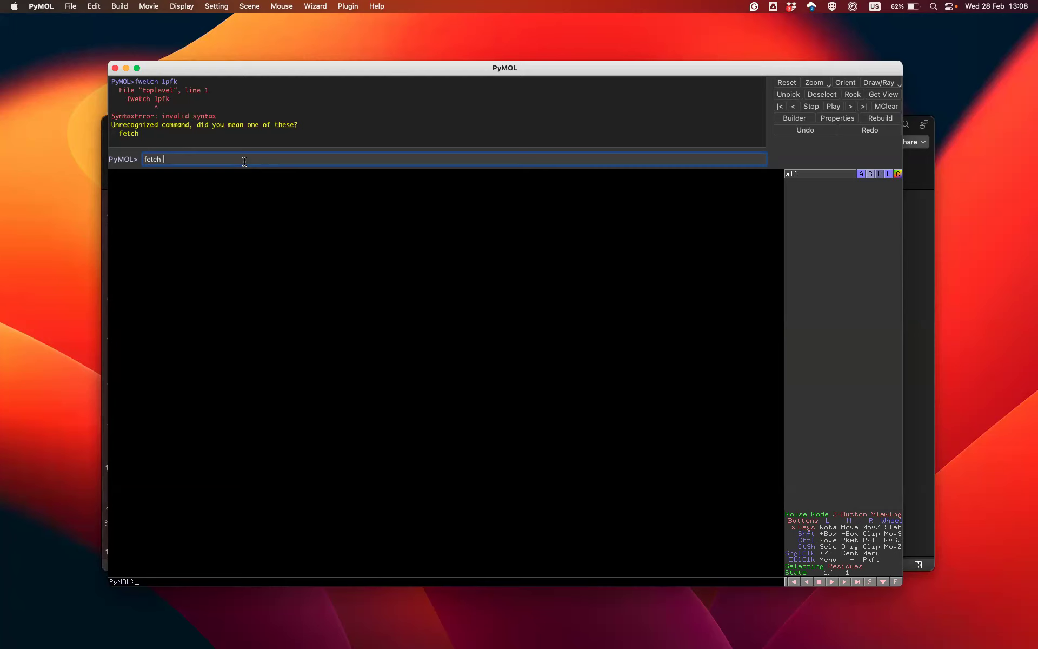
pyautogui.write('fetch 1pfk')
pyautogui.press('Return')
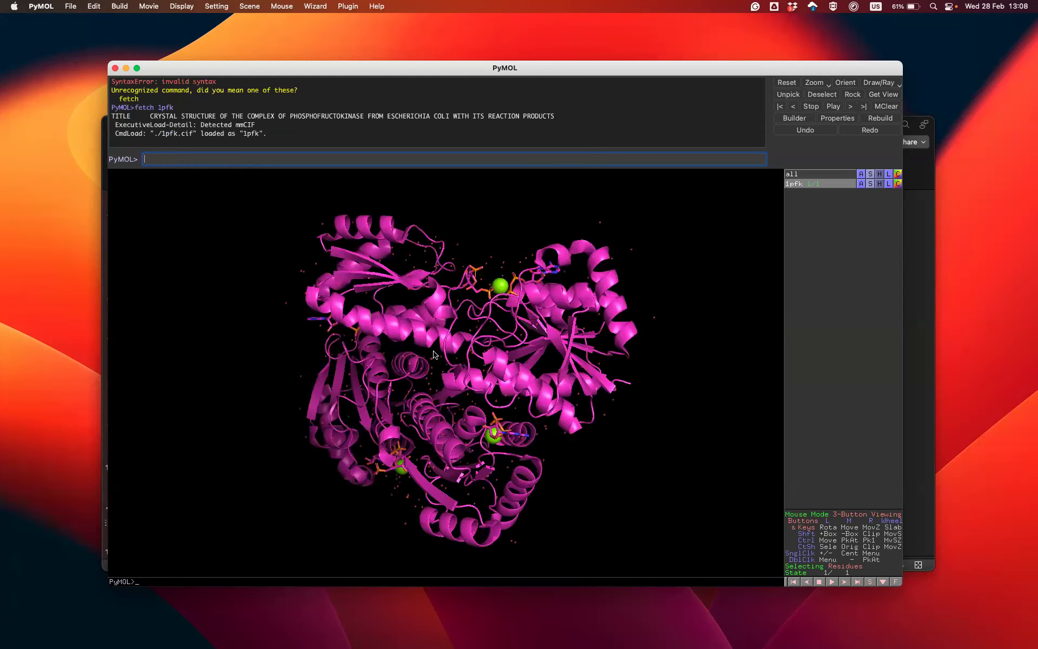
# Apply the pretty preset to the 1pfk object
pyautogui.moveTo(536, 286); pyautogui.dragTo(778, 232)
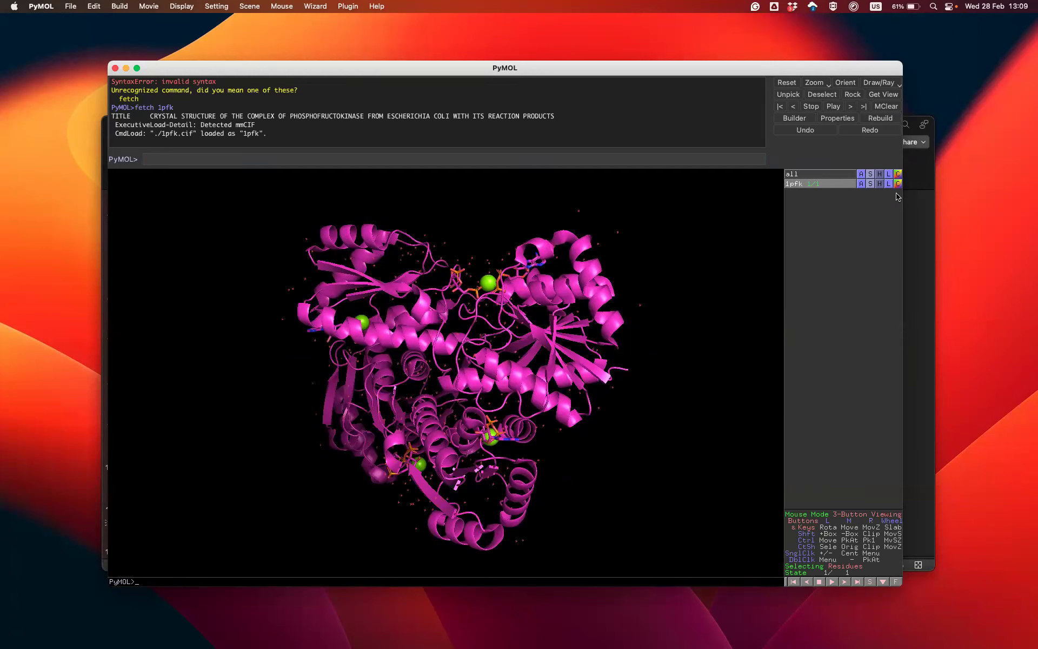
pyautogui.click(861, 187)
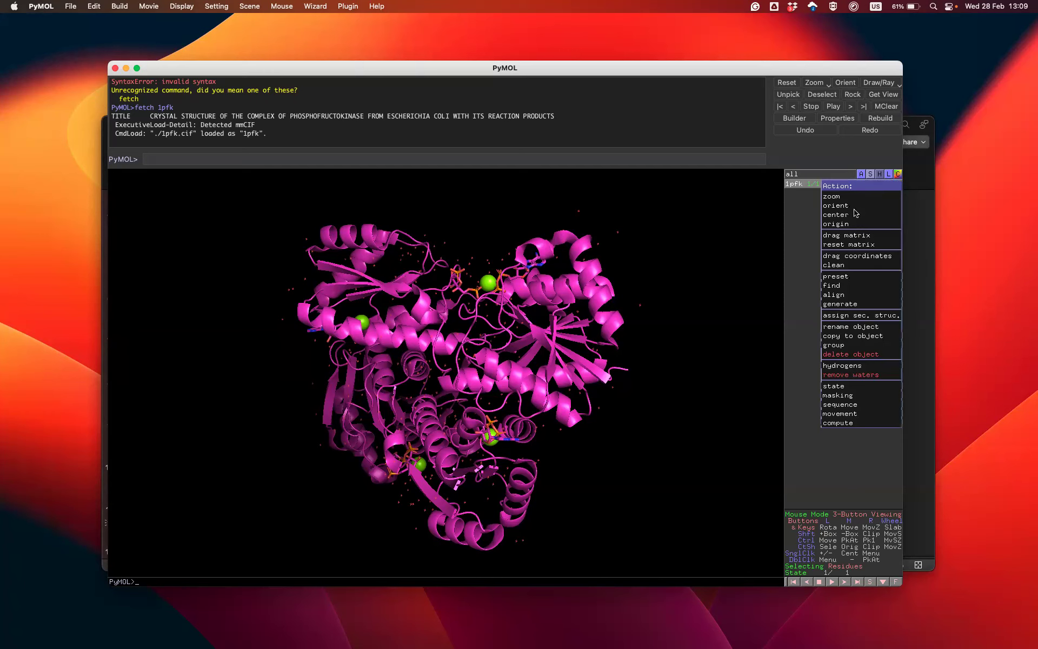
pyautogui.moveTo(826, 277)
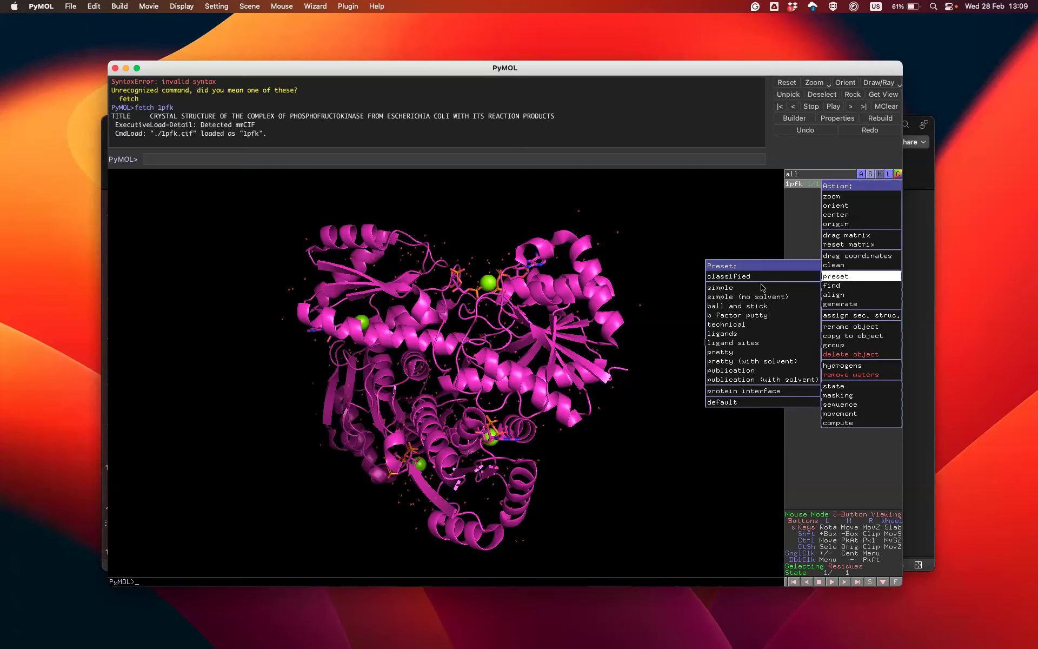
pyautogui.click(732, 352)
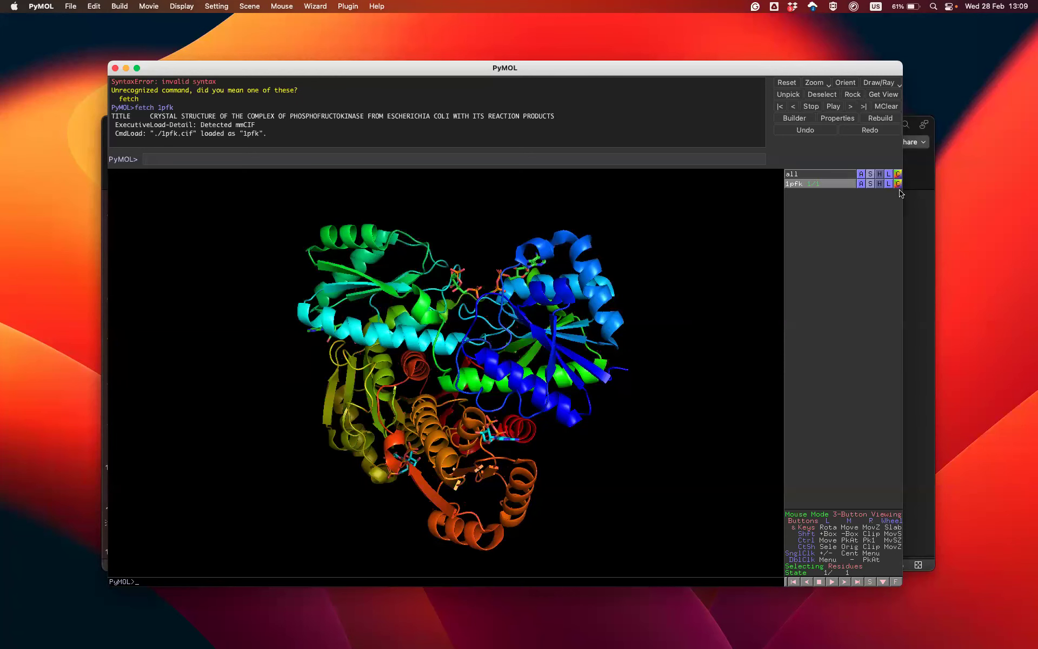
pyautogui.click(860, 183)
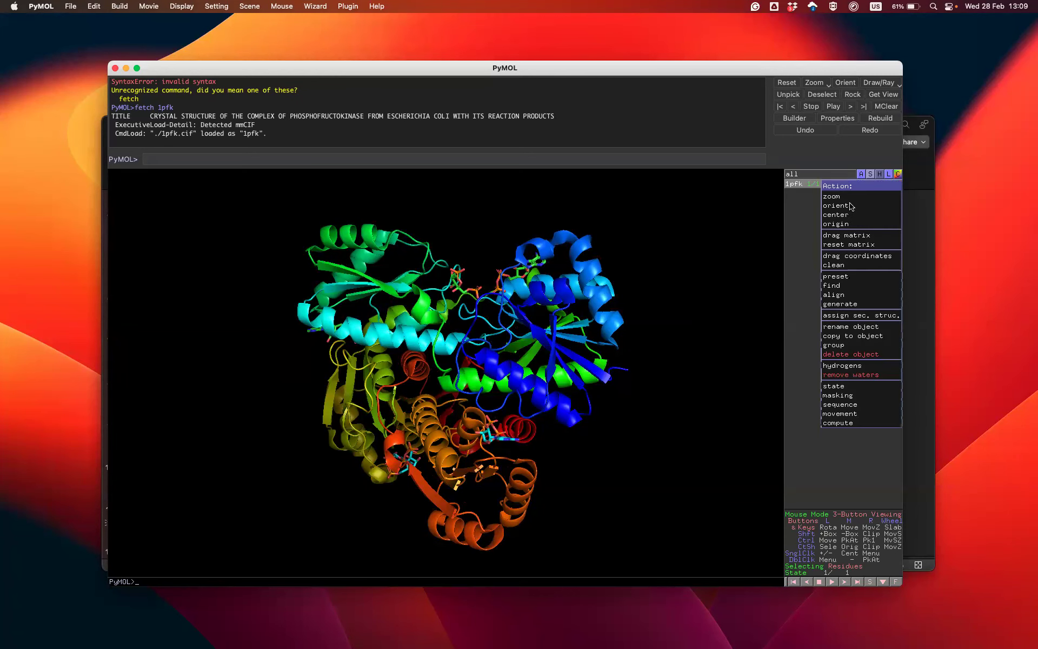
pyautogui.click(797, 215)
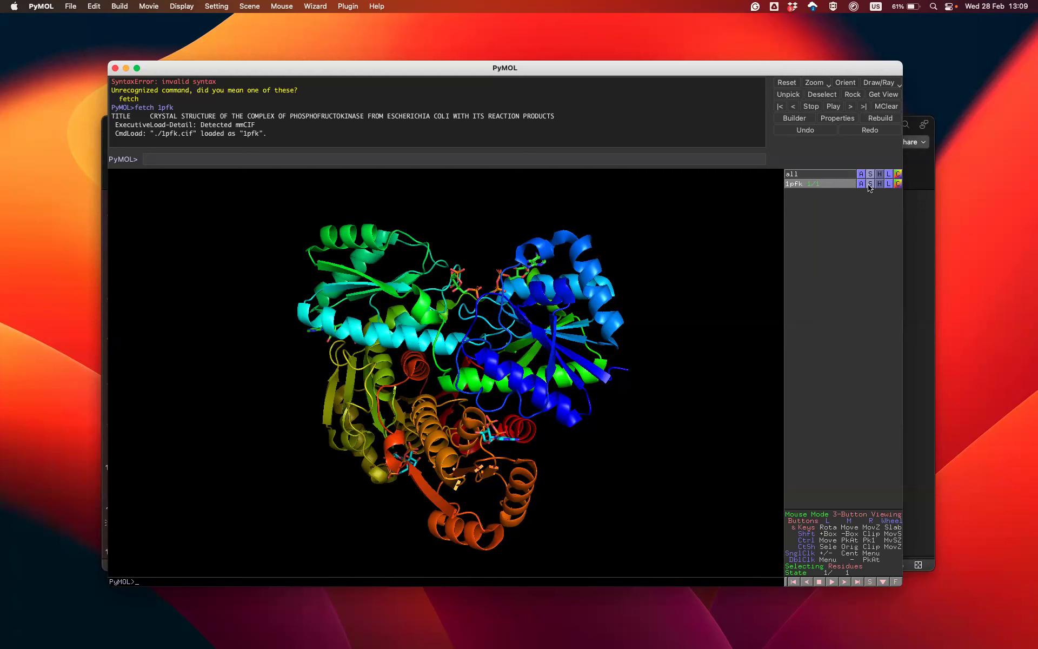
# Show the mesh representation on the 1pfk object and hide it again
pyautogui.click(869, 184)
pyautogui.click(859, 329)
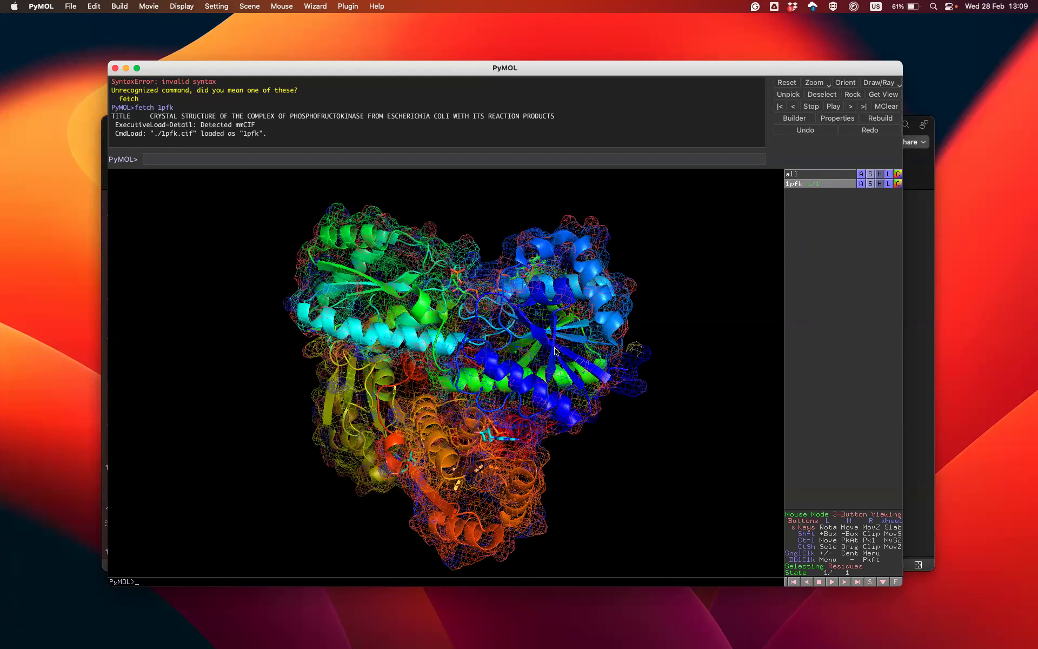
pyautogui.click(878, 185)
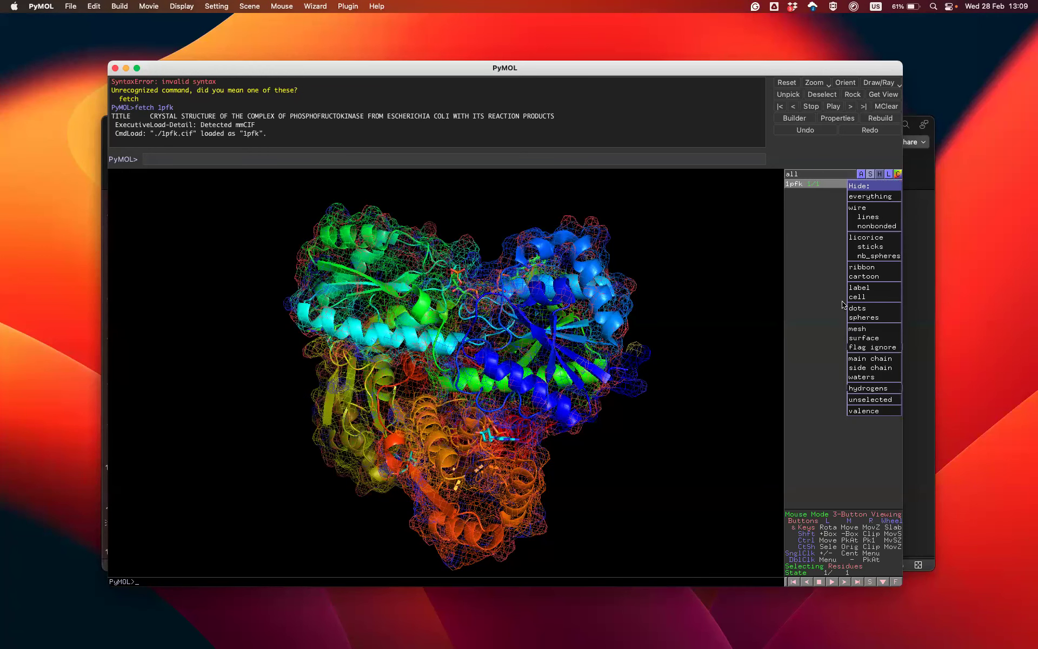
pyautogui.click(871, 329)
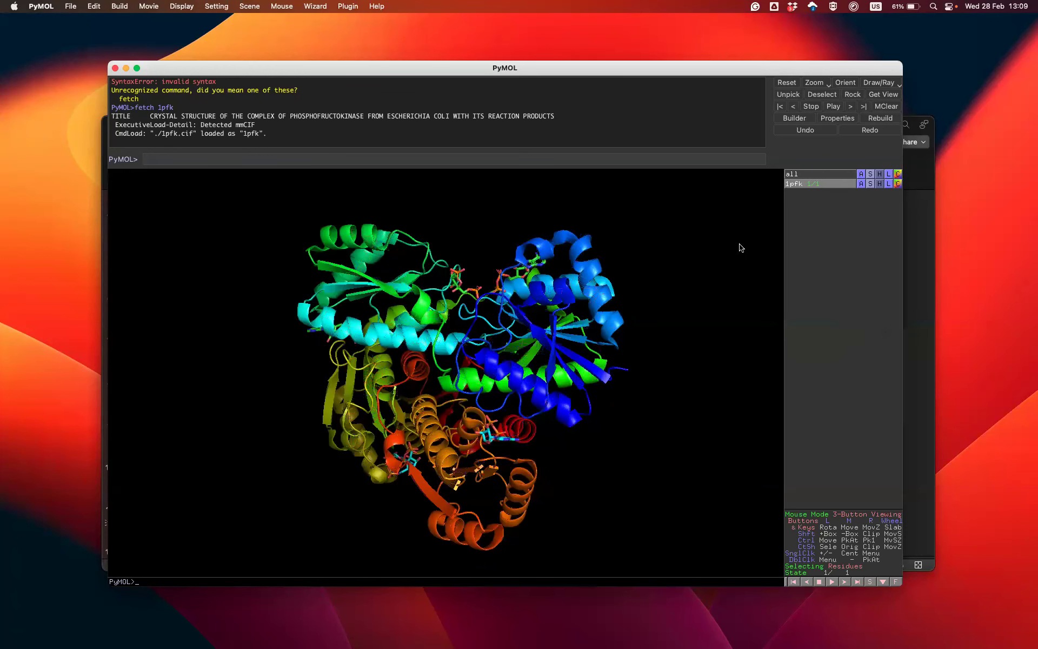
# Colour the whole 1pfk object cyan from the cyans palette
pyautogui.click(888, 185)
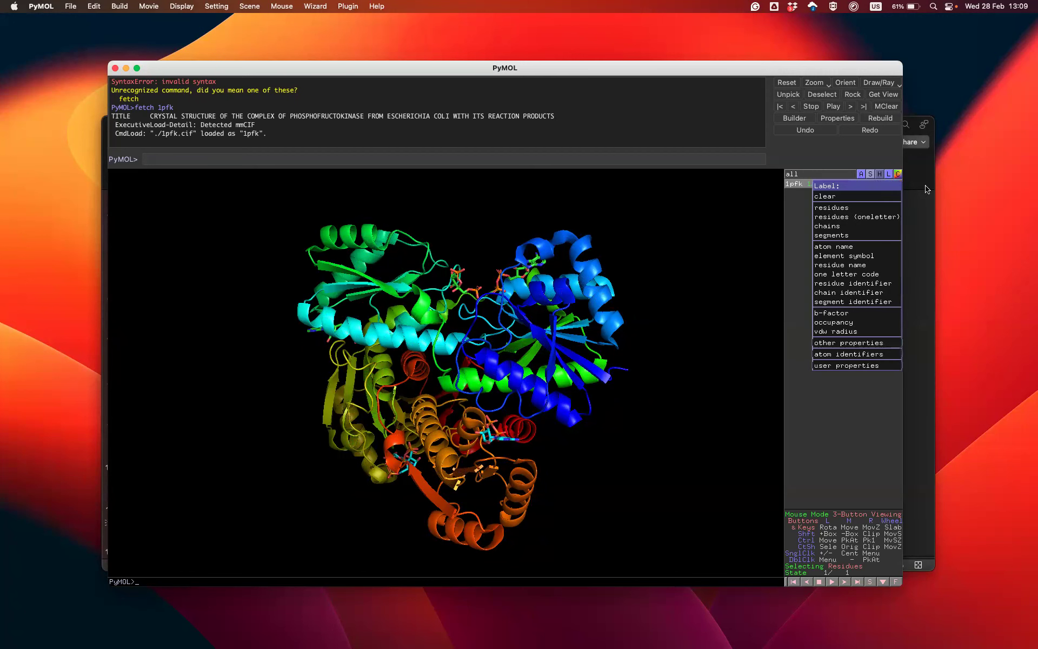
pyautogui.click(926, 187)
pyautogui.click(897, 185)
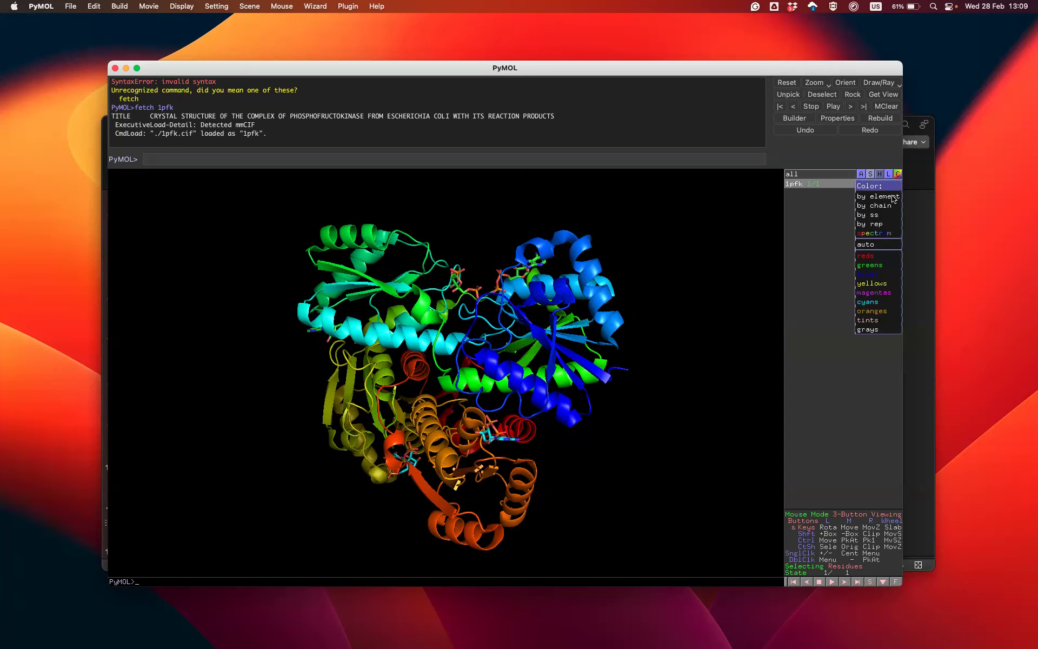
pyautogui.moveTo(860, 306)
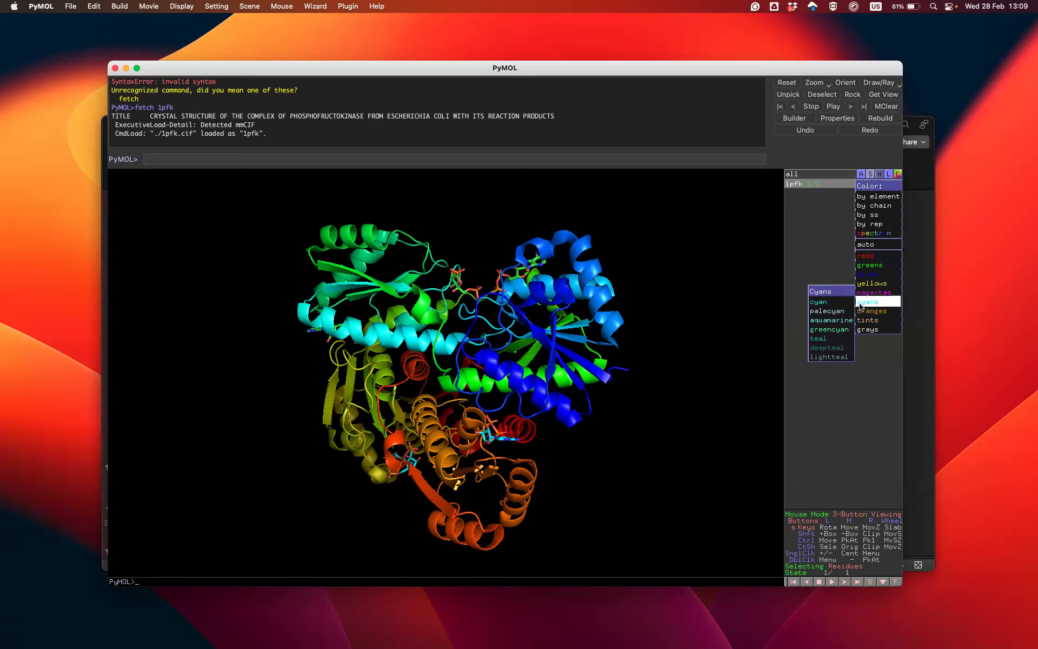
pyautogui.click(825, 304)
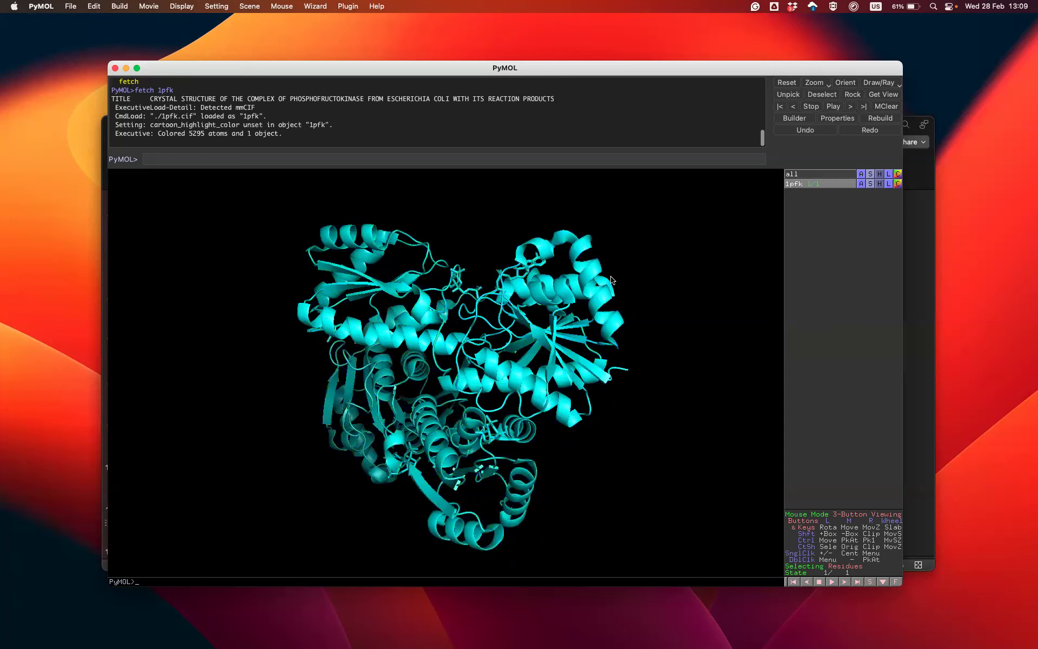
# Set the viewer background to white with the bg_color command
pyautogui.moveTo(506, 309); pyautogui.dragTo(204, 174)
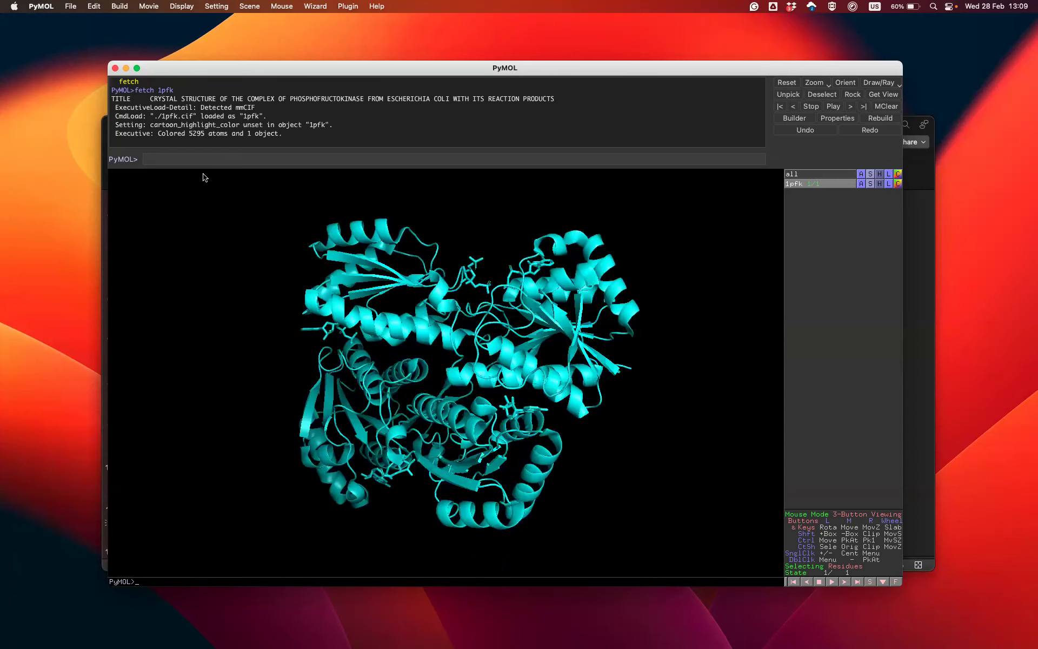
pyautogui.click(189, 159)
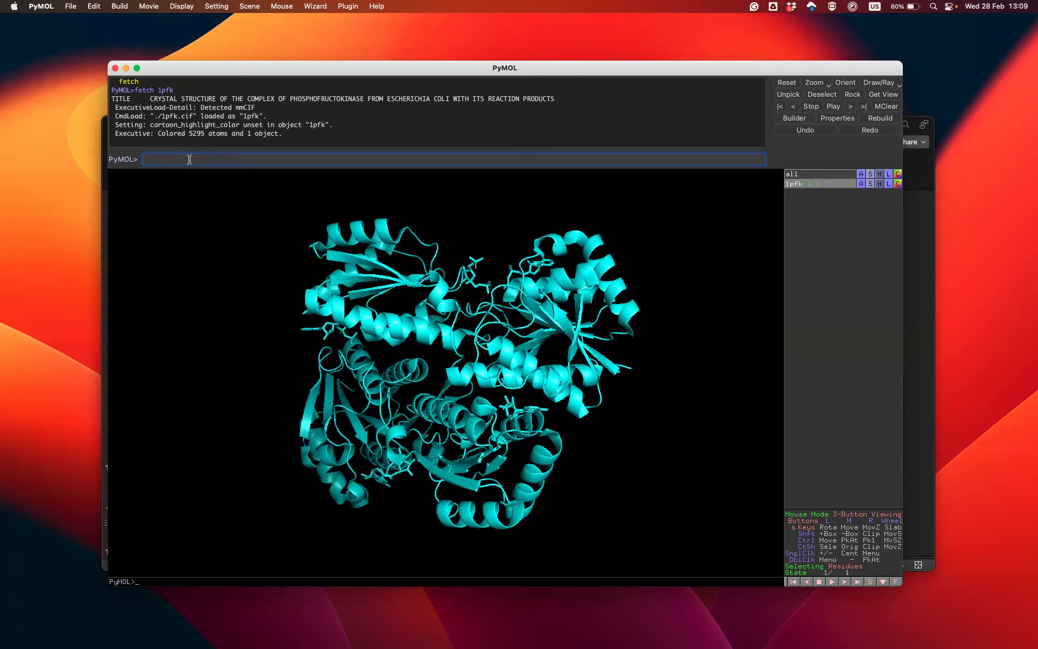
pyautogui.write('bg_color whi')
pyautogui.press('Return')
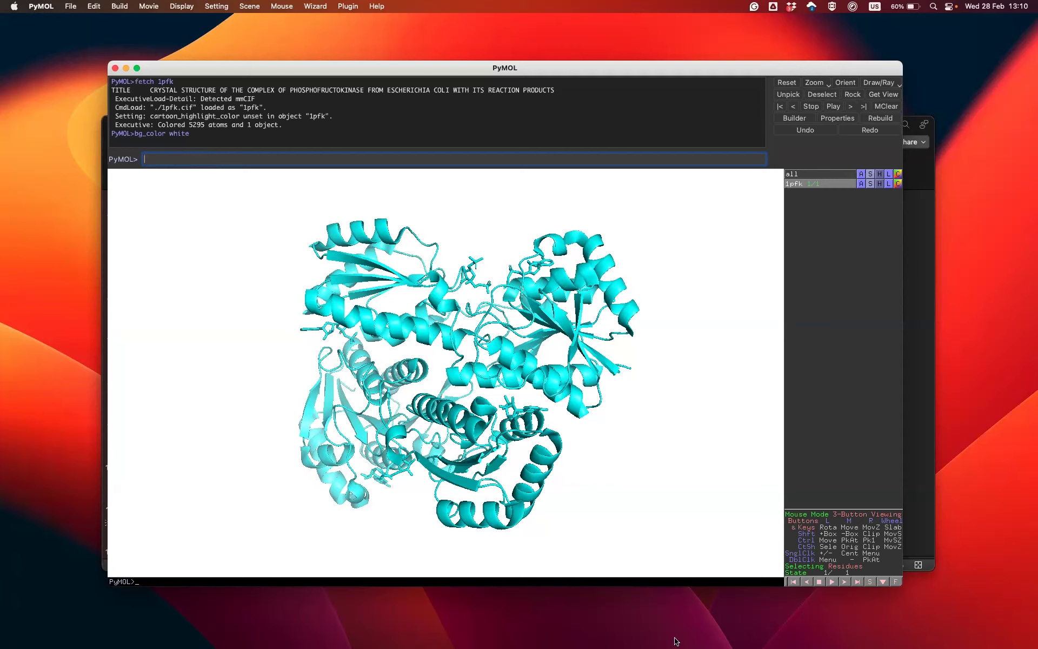
# Display the sequence and select the chain A ligands FBP 323, MG 325 and ADP 324 in it
pyautogui.click(870, 582)
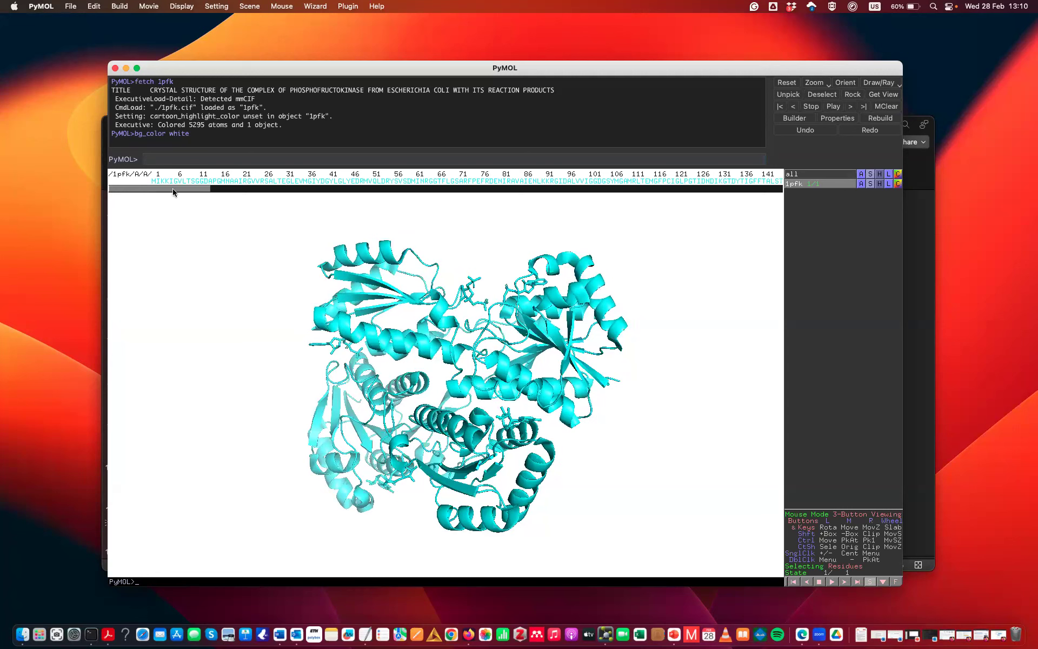
pyautogui.moveTo(173, 191); pyautogui.dragTo(514, 242)
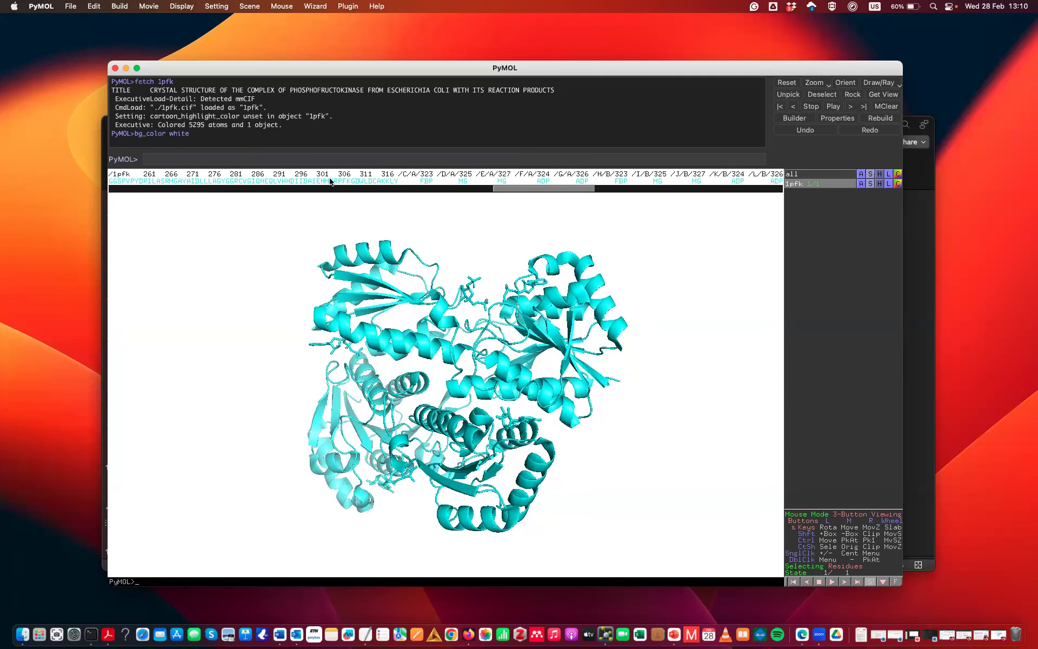
pyautogui.click(426, 181)
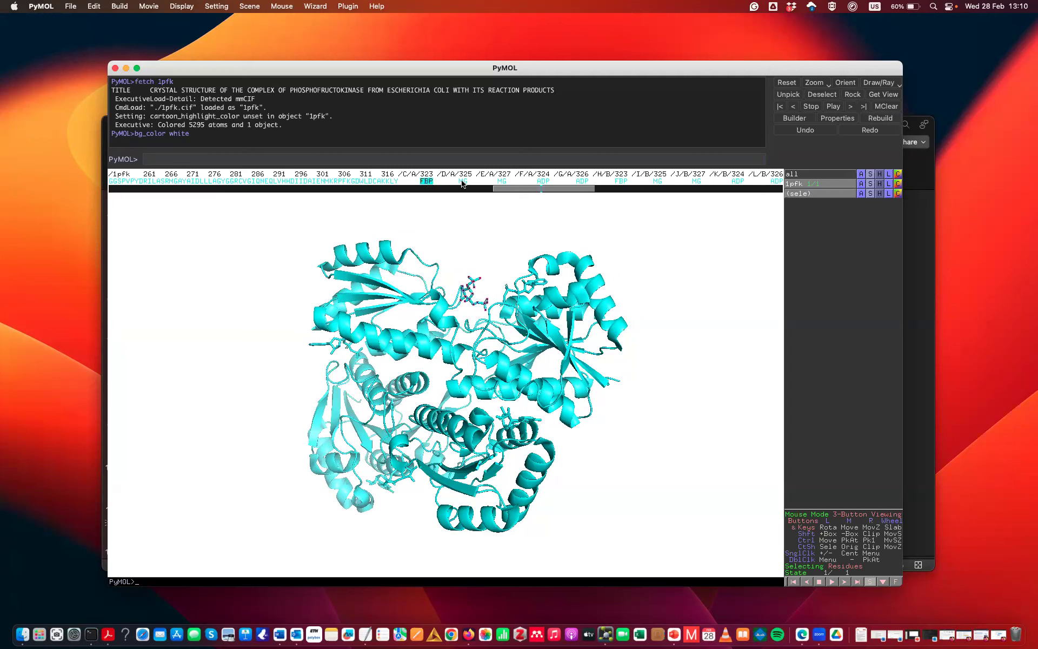
pyautogui.click(460, 182)
pyautogui.click(543, 181)
pyautogui.moveTo(376, 301)
pyautogui.mouseDown()
pyautogui.moveTo(407, 312)
pyautogui.moveTo(361, 289)
pyautogui.moveTo(368, 318)
pyautogui.mouseUp()
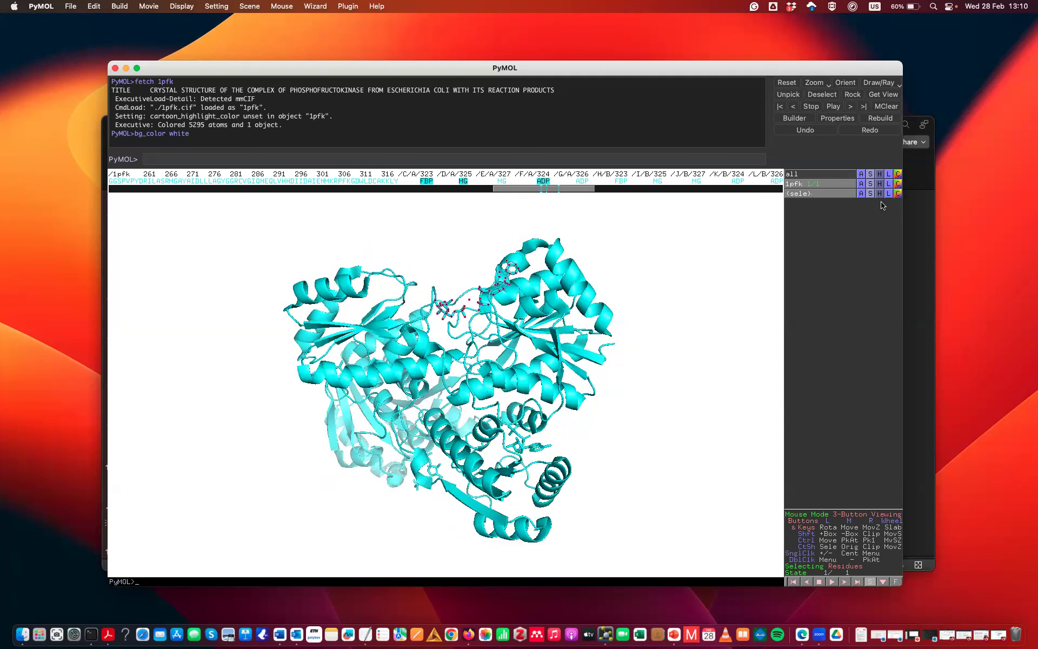
# Rename the sele selection to ligands
pyautogui.click(860, 194)
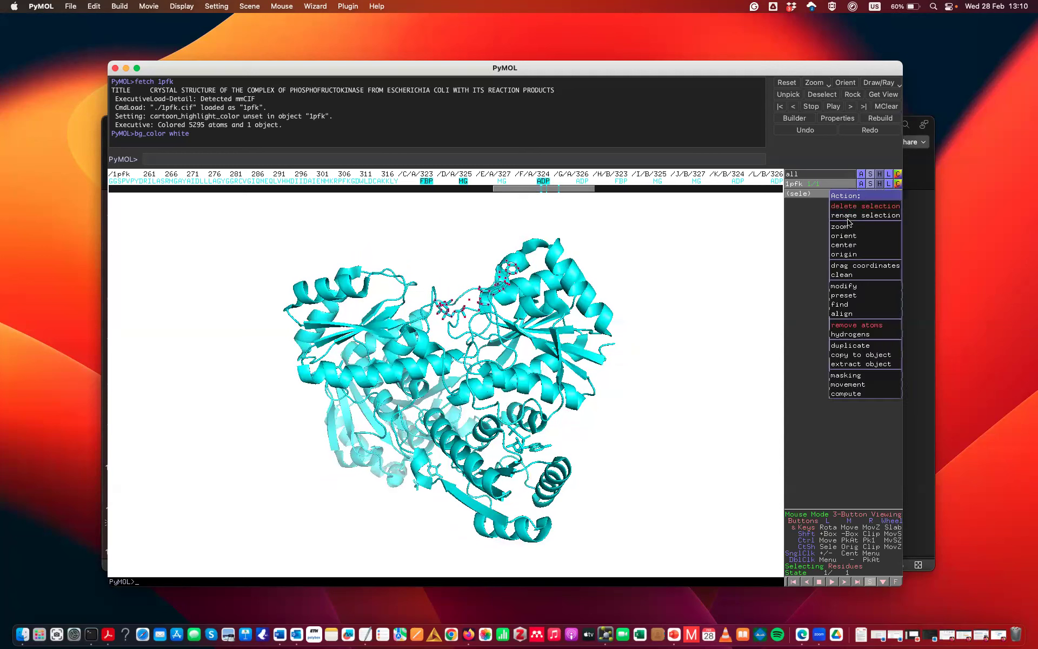
pyautogui.click(849, 222)
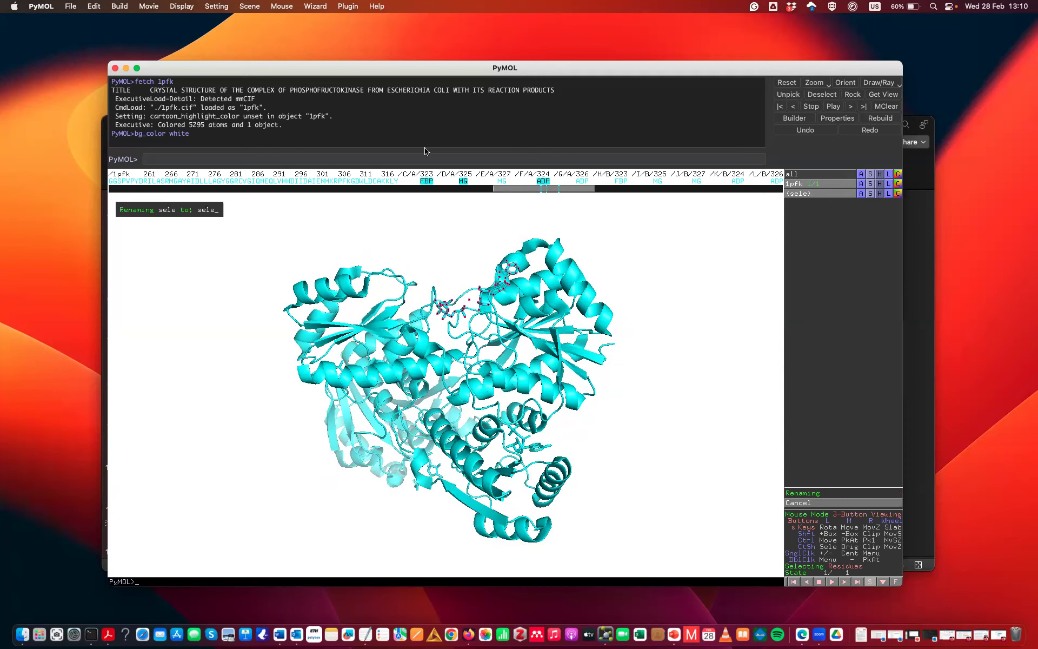
pyautogui.press('BackSpace')
pyautogui.press('BackSpace')
pyautogui.press('BackSpace')
pyautogui.press('BackSpace')
pyautogui.write('ligands')
pyautogui.press('Return')
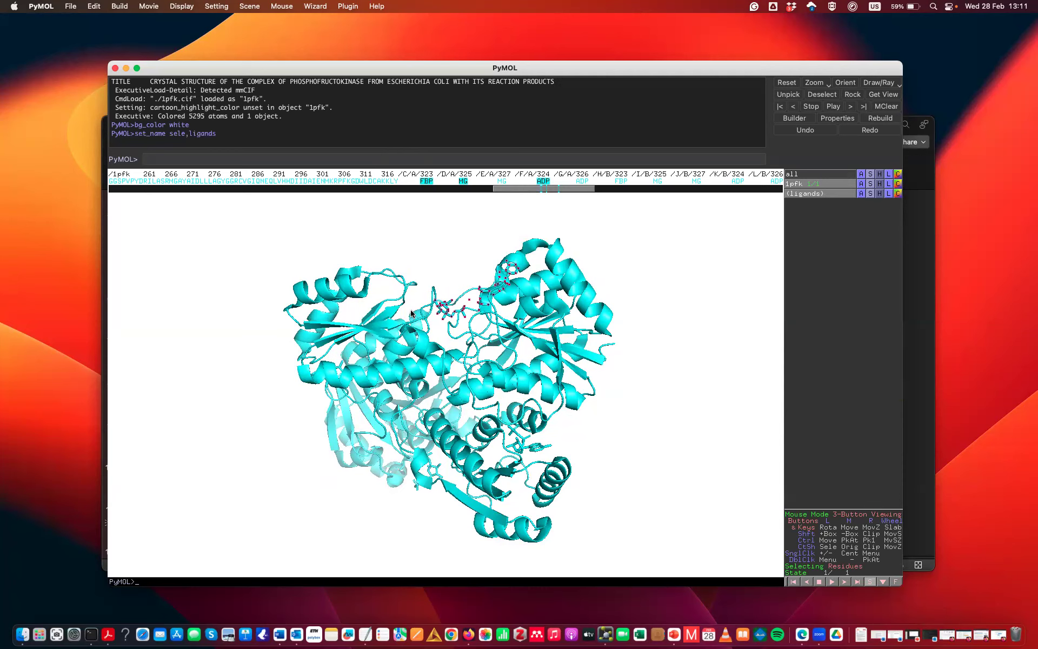
# Colour the ligands selection magenta from the magentas palette
pyautogui.click(898, 193)
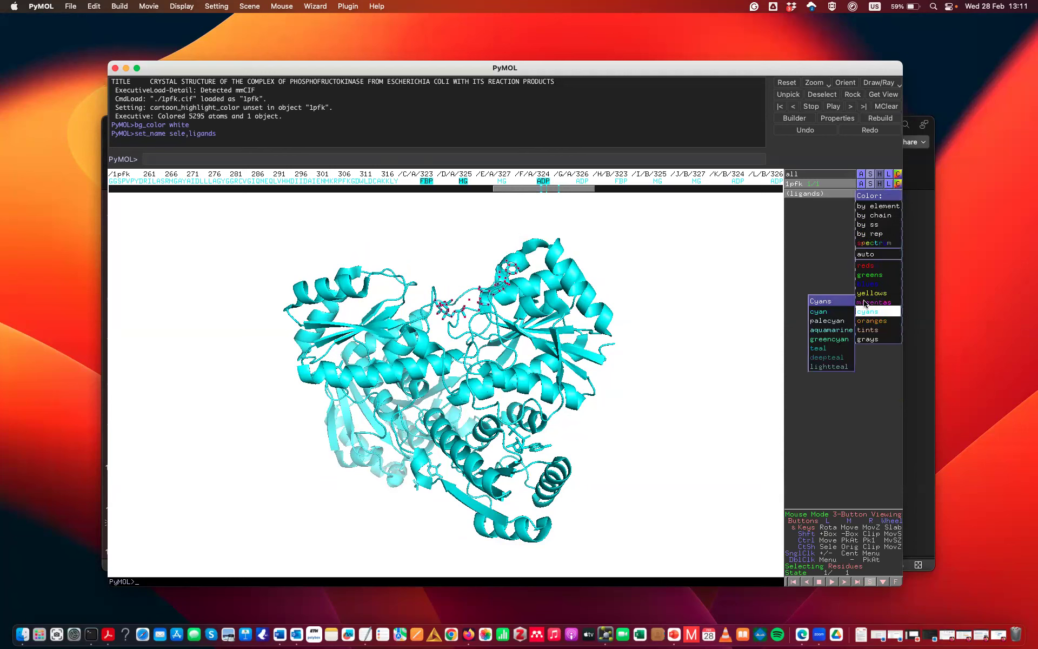
pyautogui.moveTo(865, 302)
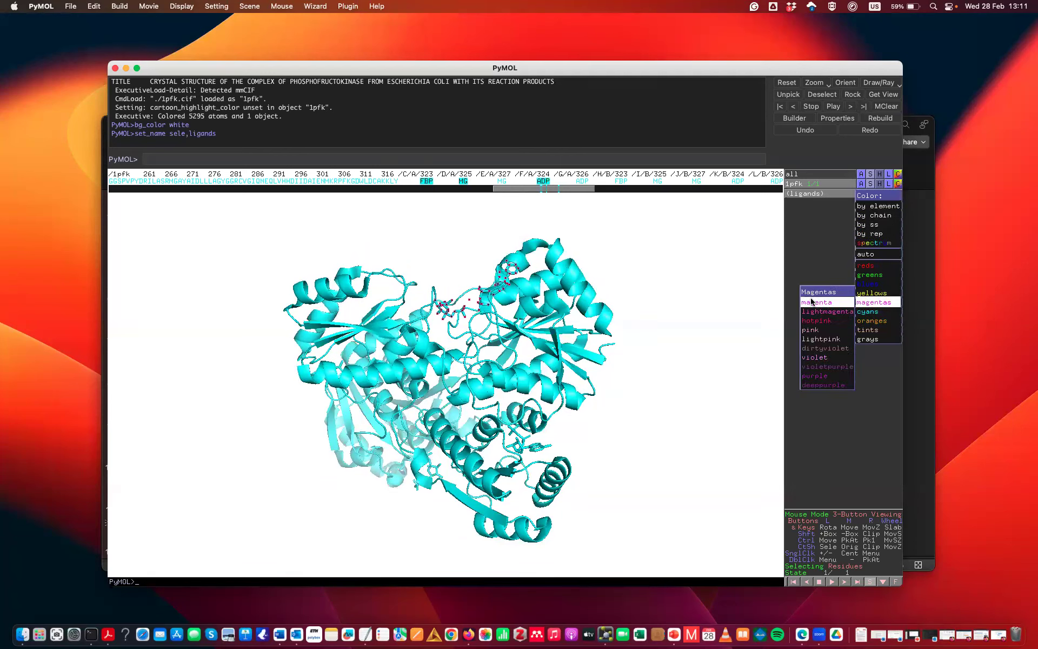
pyautogui.click(813, 301)
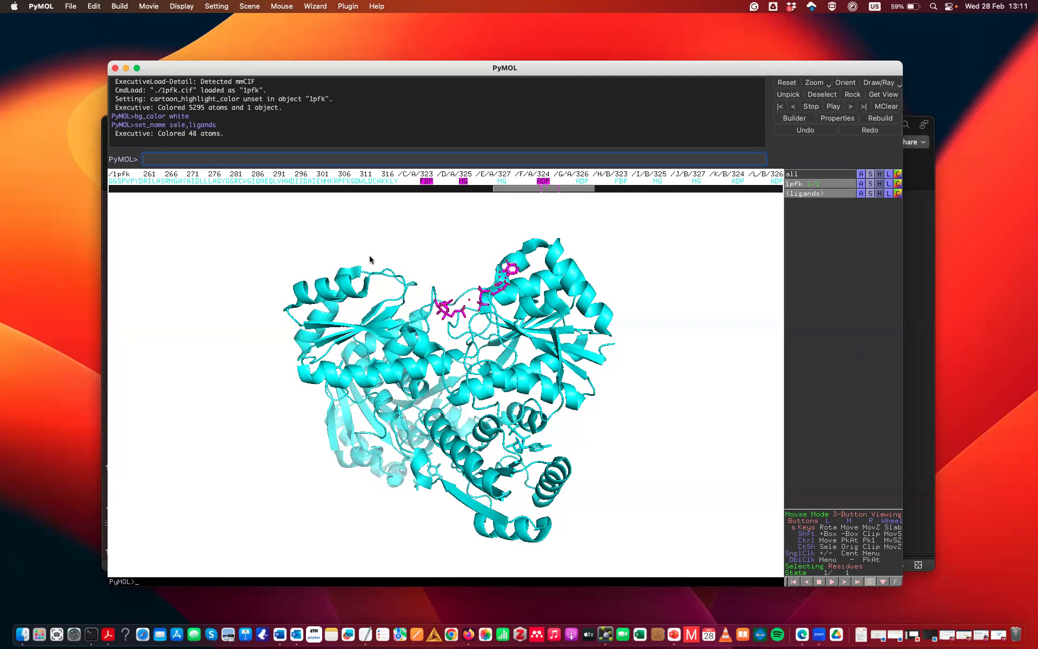
# Create a selection named active with the command "select active, byres all within 5 of ligands"
pyautogui.click(211, 160)
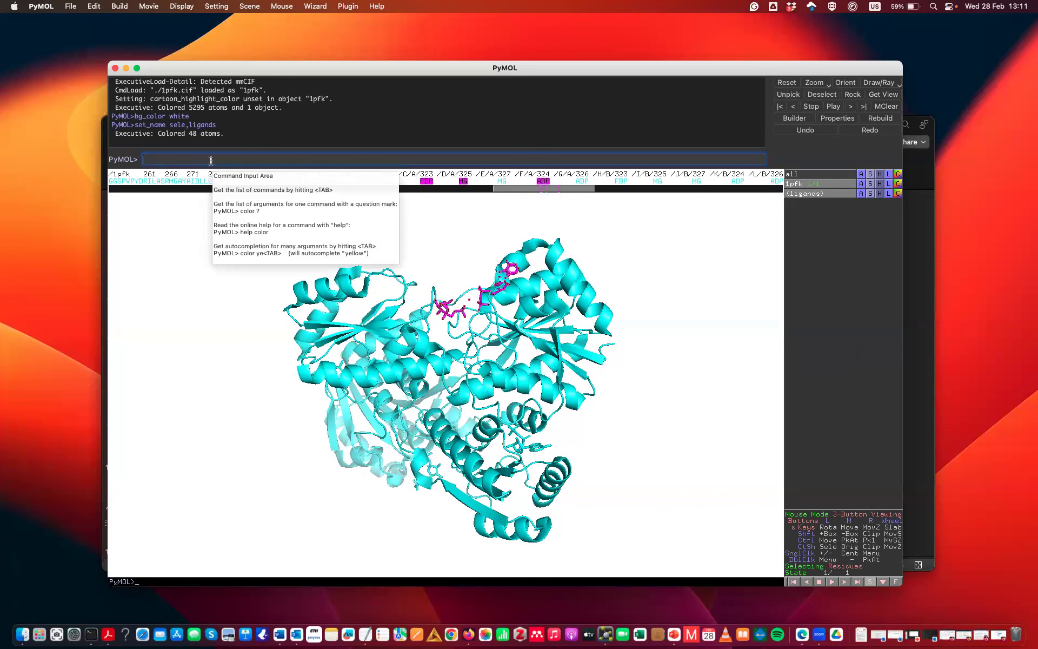
pyautogui.write('selec')
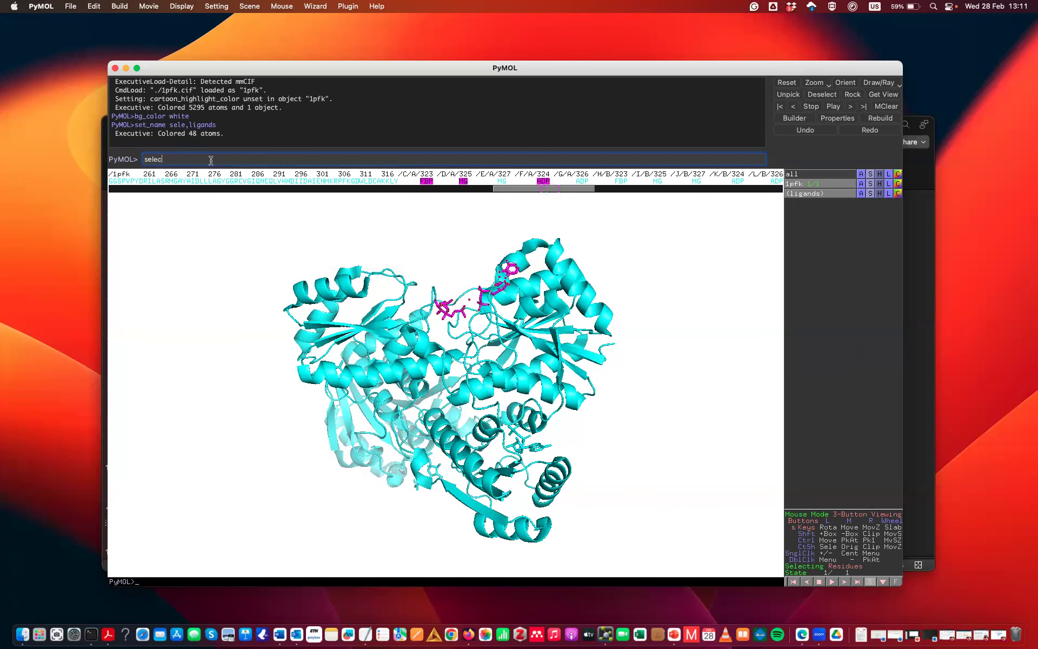
pyautogui.write('t active,byres')
pyautogui.write('within 5 of liganc')
pyautogui.write('s')
pyautogui.press('Return')
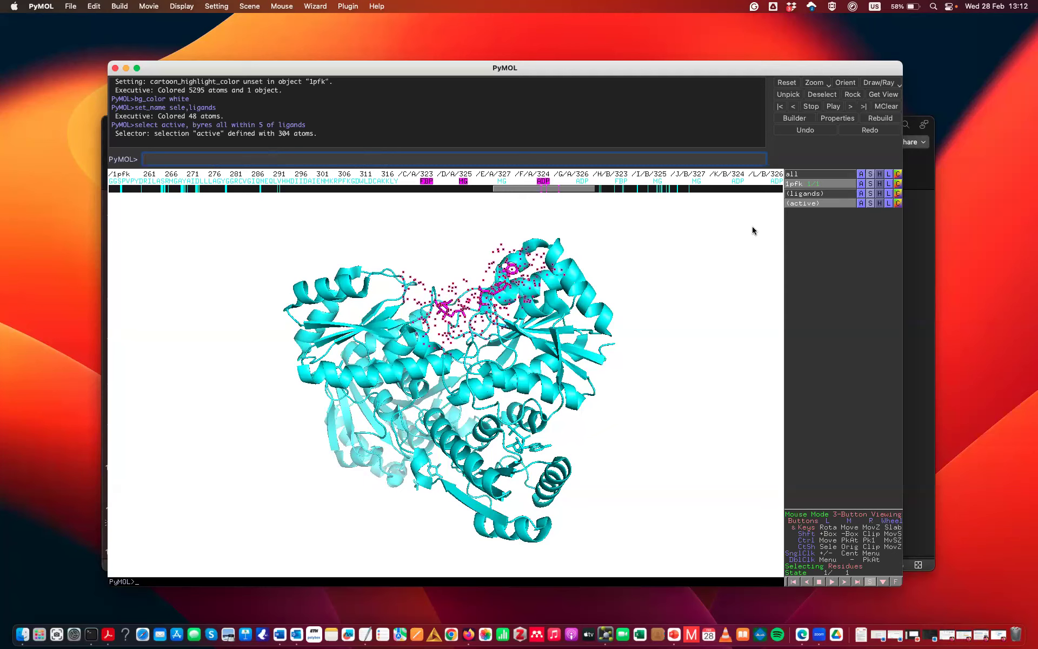
# Colour the active selection yellow from the yellows palette and show it as a surface
pyautogui.click(897, 203)
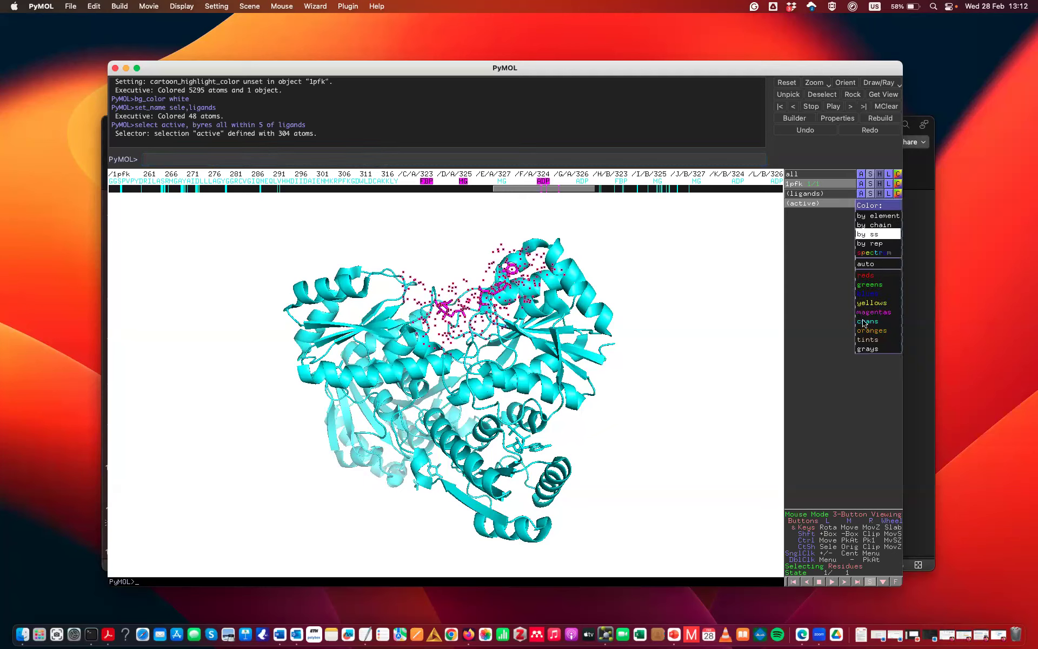
pyautogui.moveTo(867, 303)
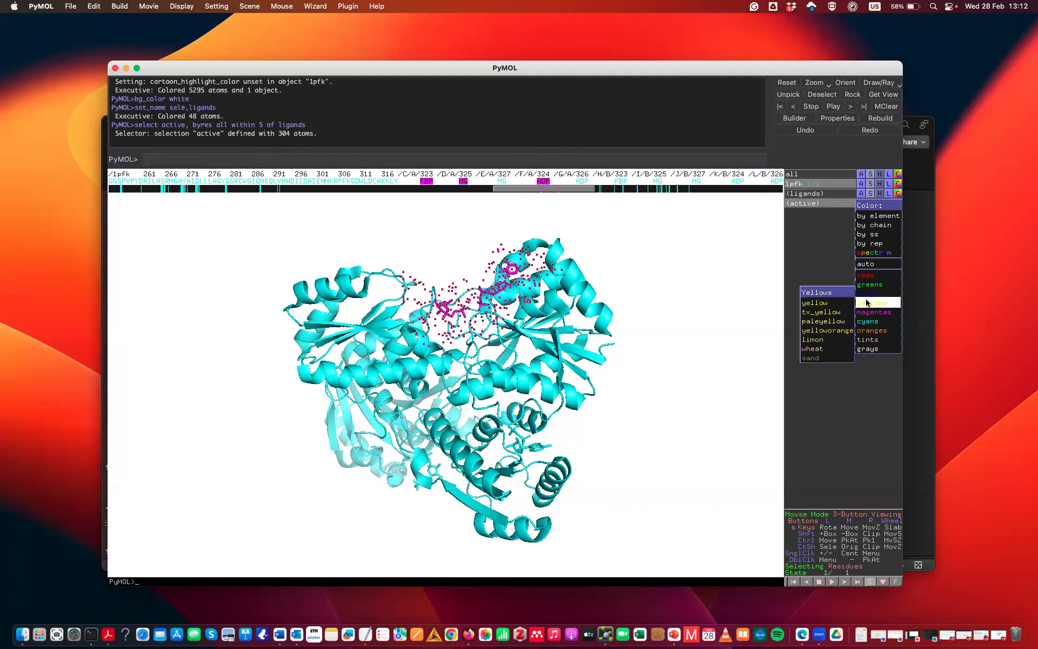
pyautogui.click(821, 304)
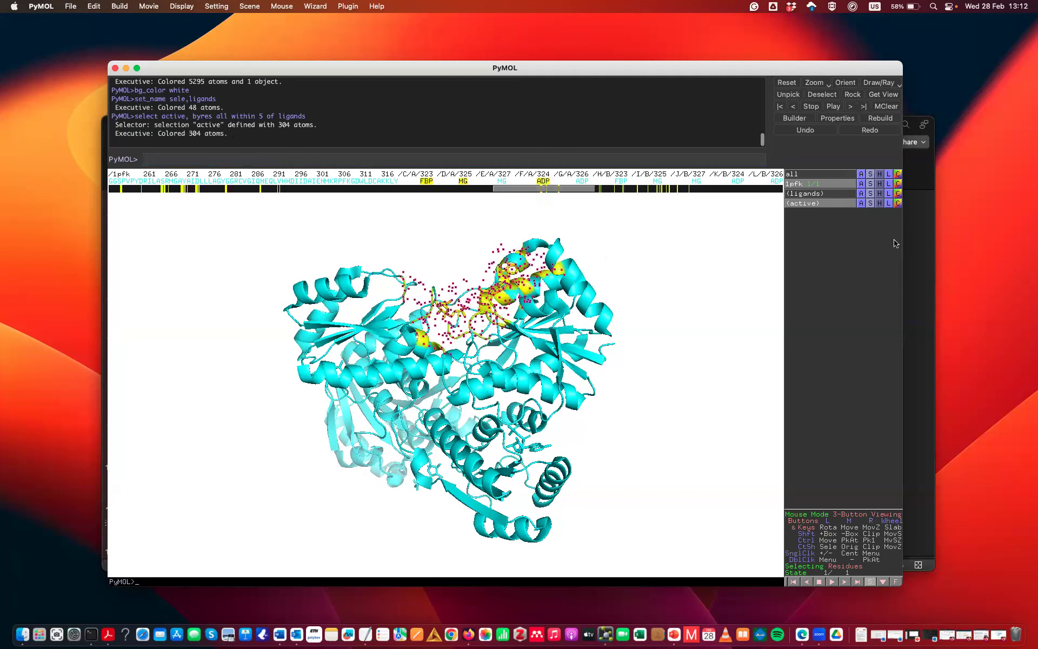
pyautogui.click(872, 204)
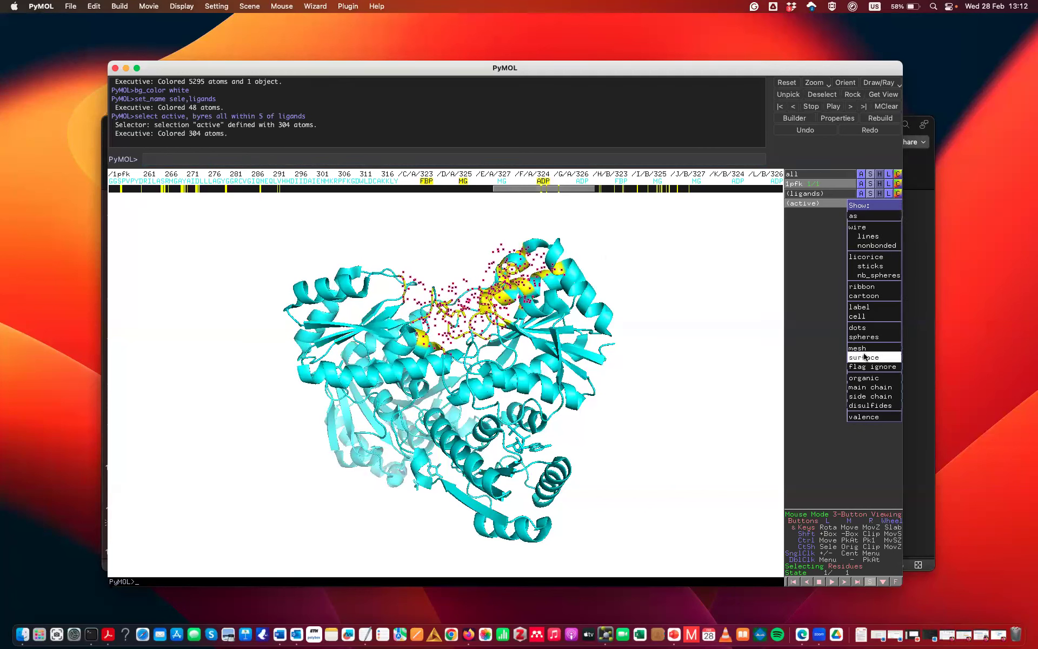
pyautogui.click(864, 357)
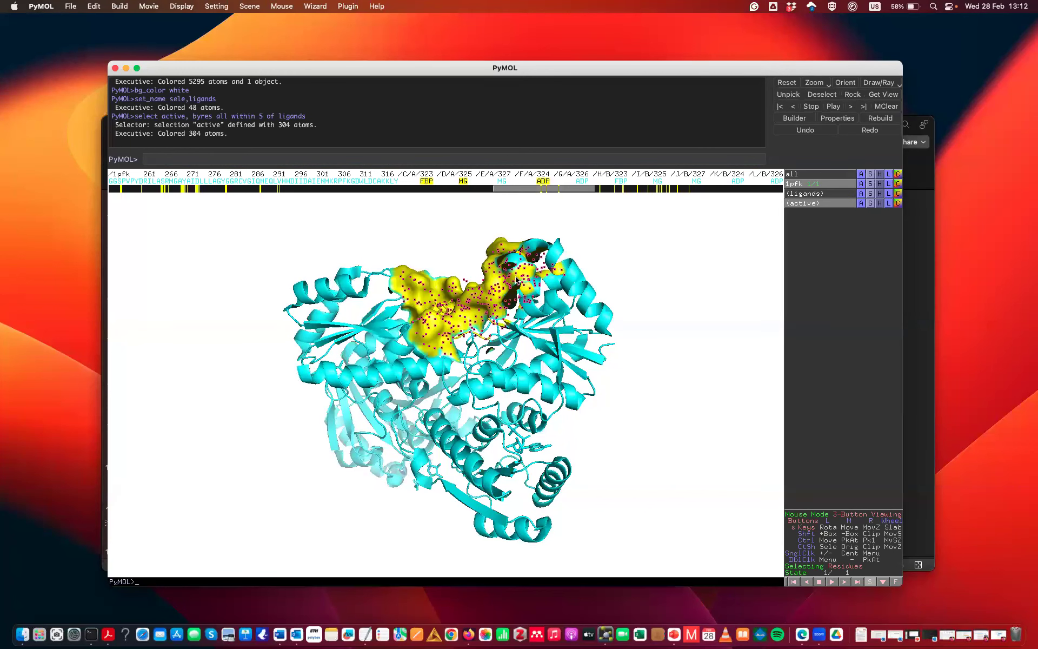
# Recolour the ligands selection magenta so it stands out against the yellow active-site surface
pyautogui.moveTo(515, 315); pyautogui.dragTo(508, 281)
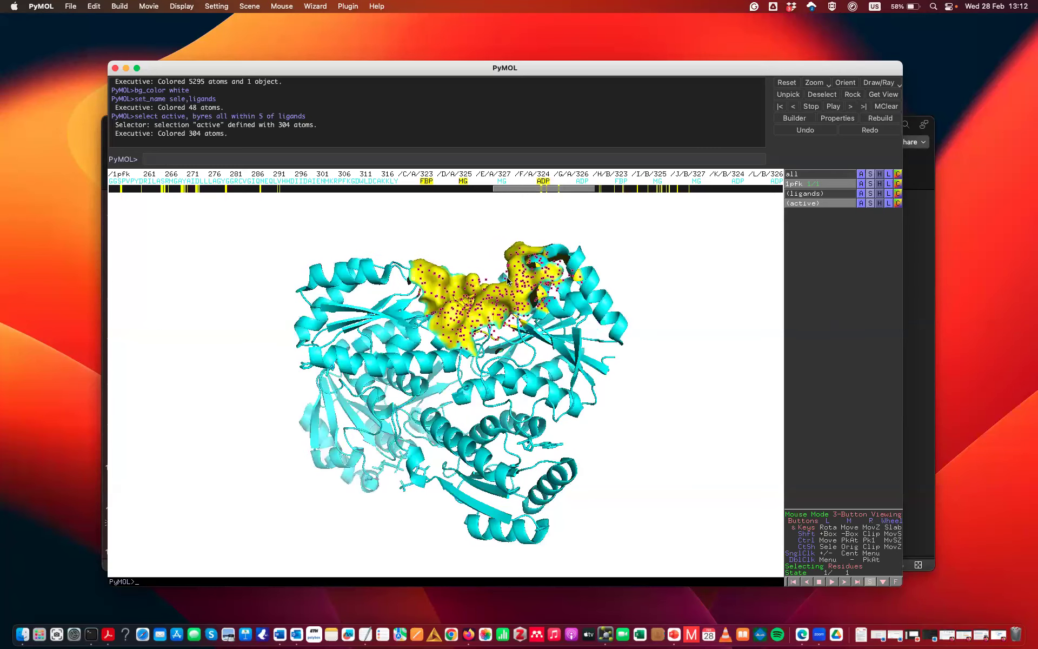
pyautogui.click(897, 194)
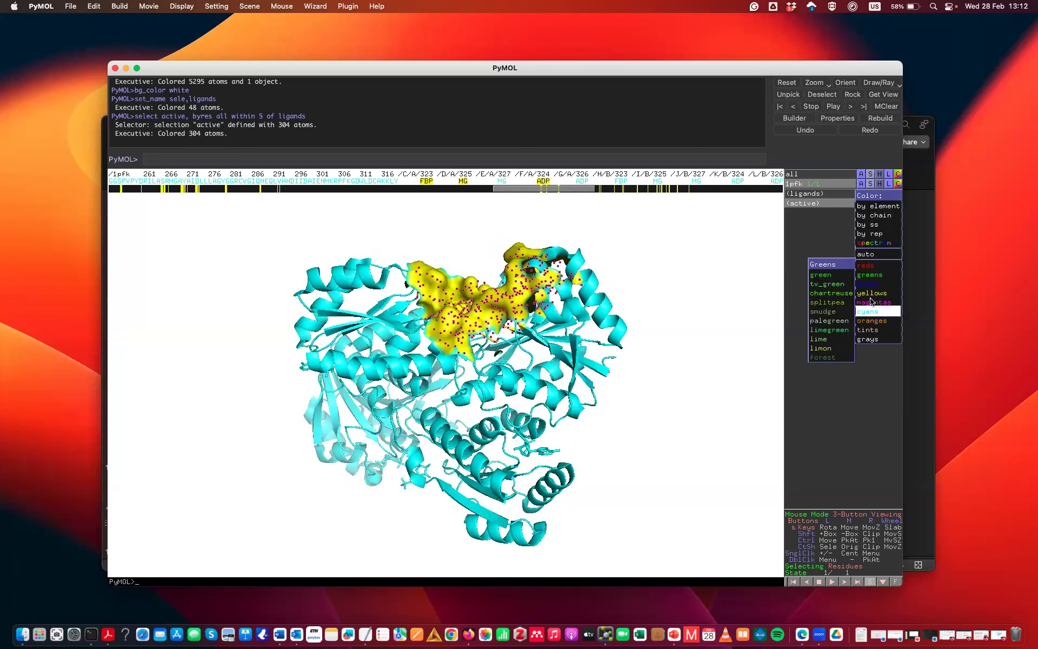
pyautogui.moveTo(873, 303)
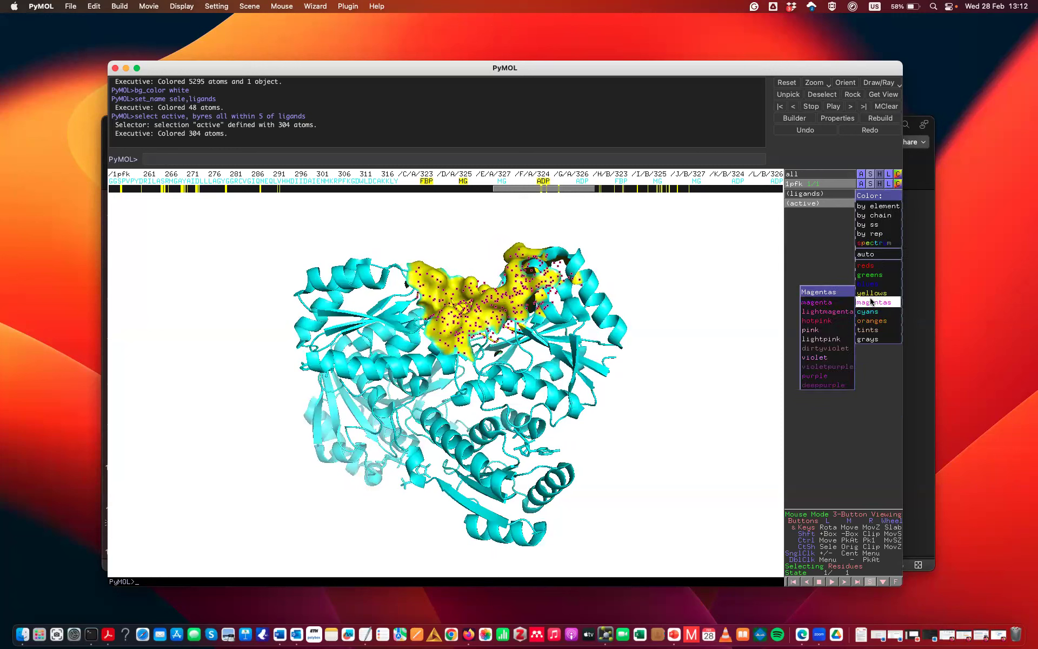
pyautogui.click(820, 303)
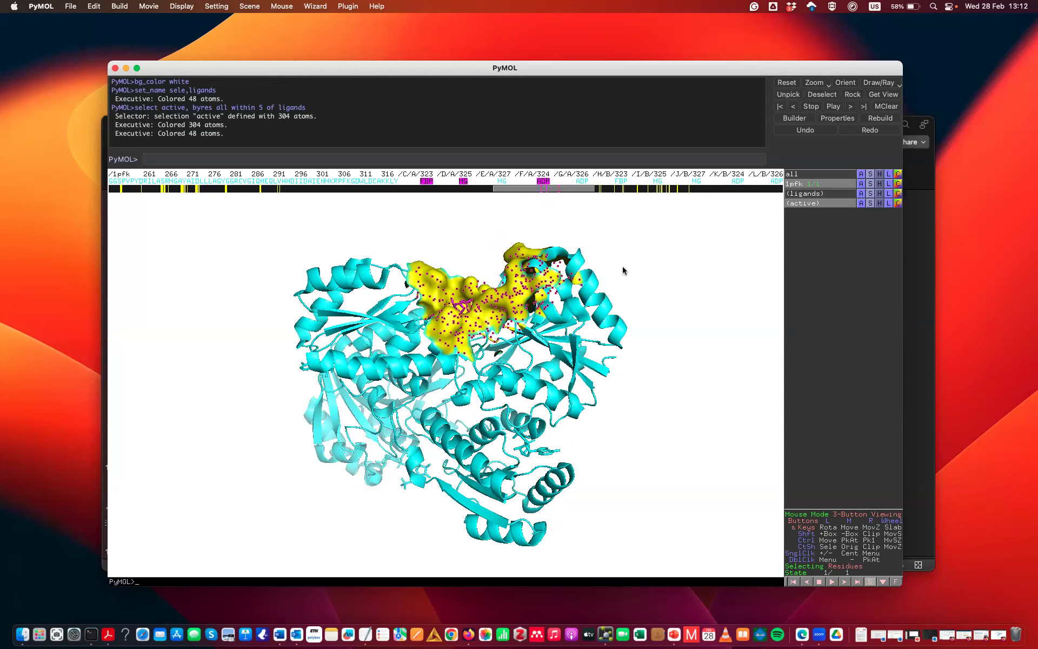
# Store a view facing the active-site surface with the command "scene 002, store", and recall that scene from a different orientation
pyautogui.moveTo(497, 348); pyautogui.dragTo(501, 358)
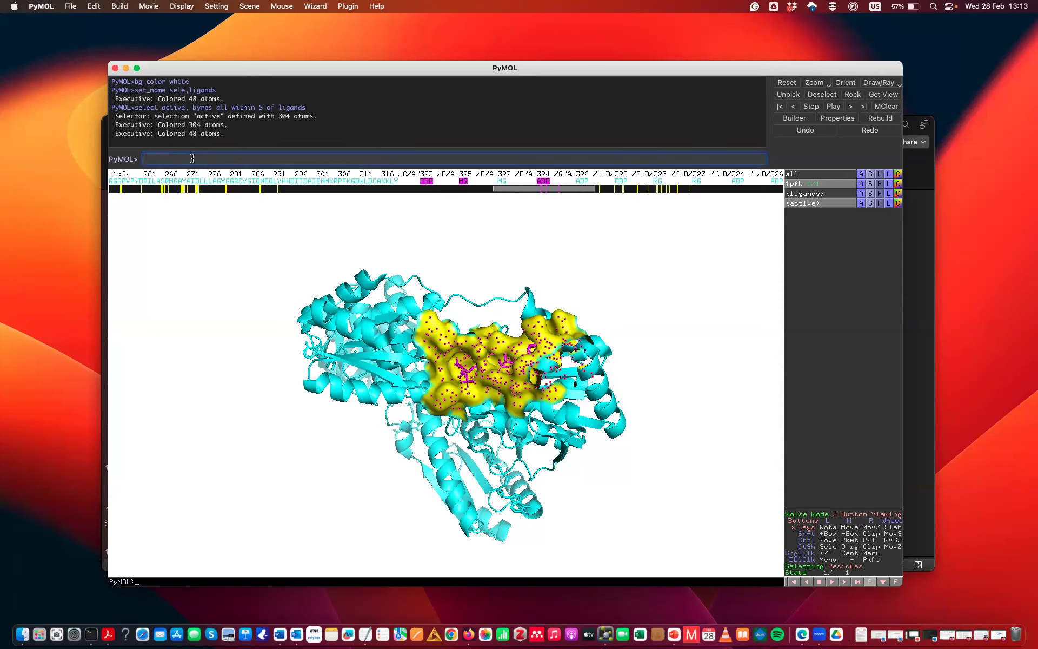
pyautogui.write('cene 002,store')
pyautogui.press('Return')
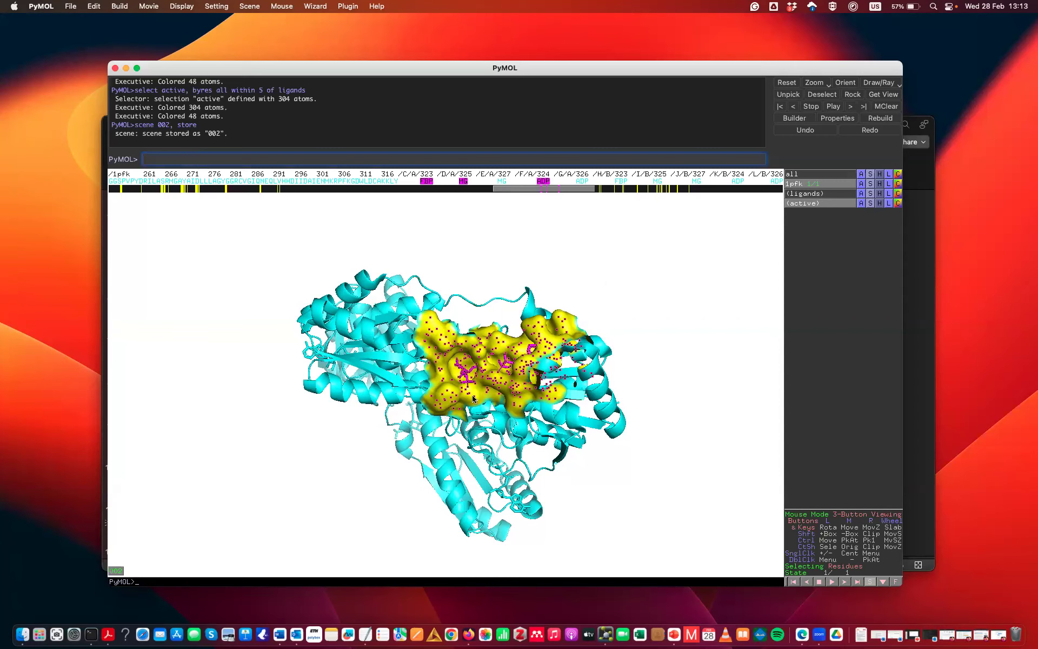
pyautogui.moveTo(696, 313); pyautogui.dragTo(467, 387)
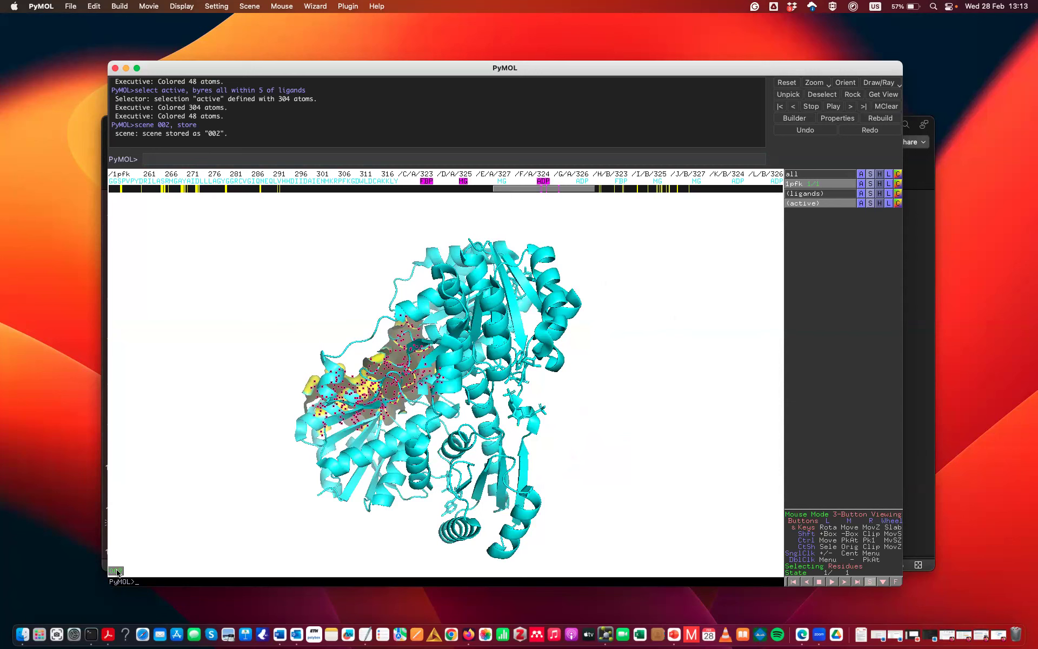
pyautogui.click(116, 572)
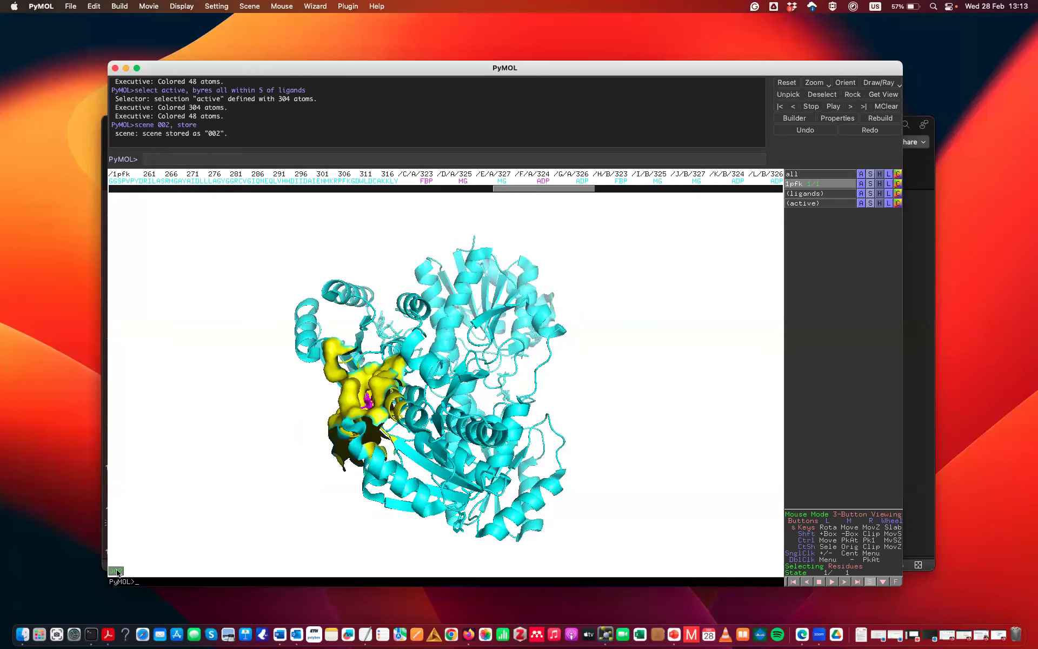